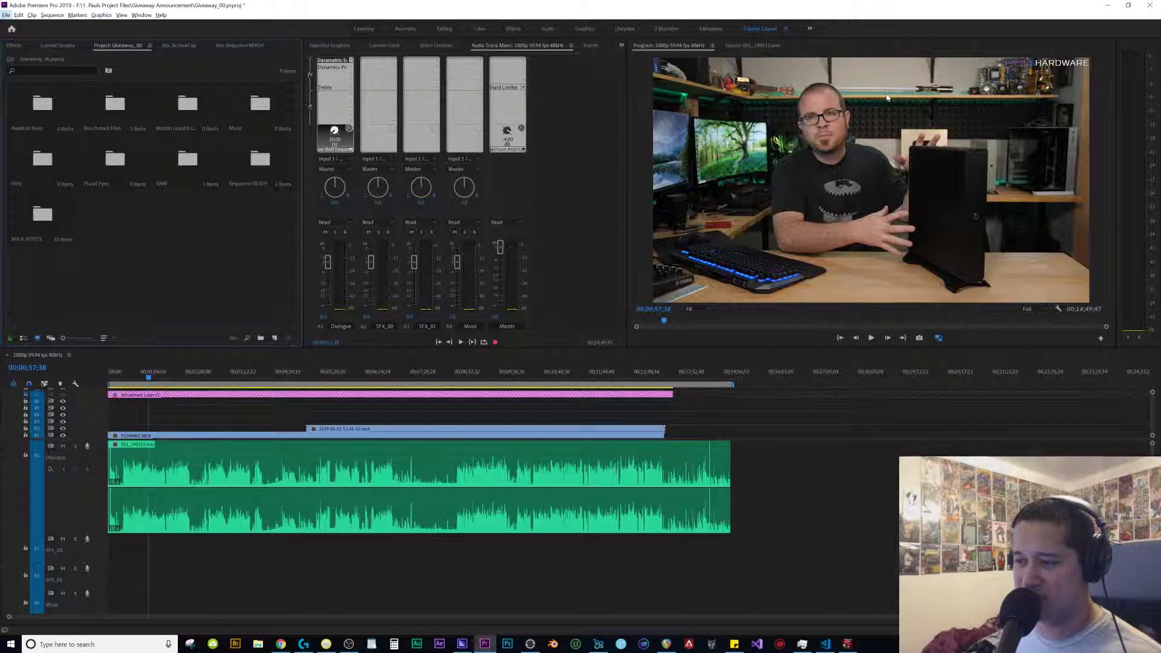
# Apply Audio Gain to the A1 dialogue clip with Normalize Max Peak to 0 dB.
pyautogui.rightClick(311, 519)
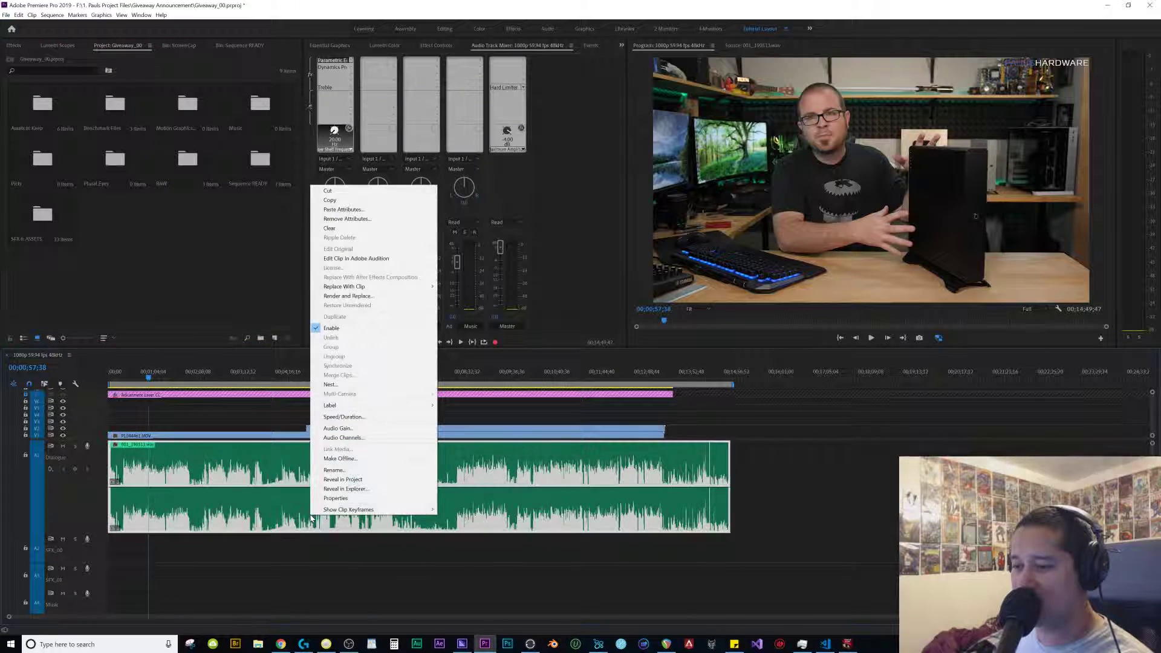
pyautogui.click(349, 431)
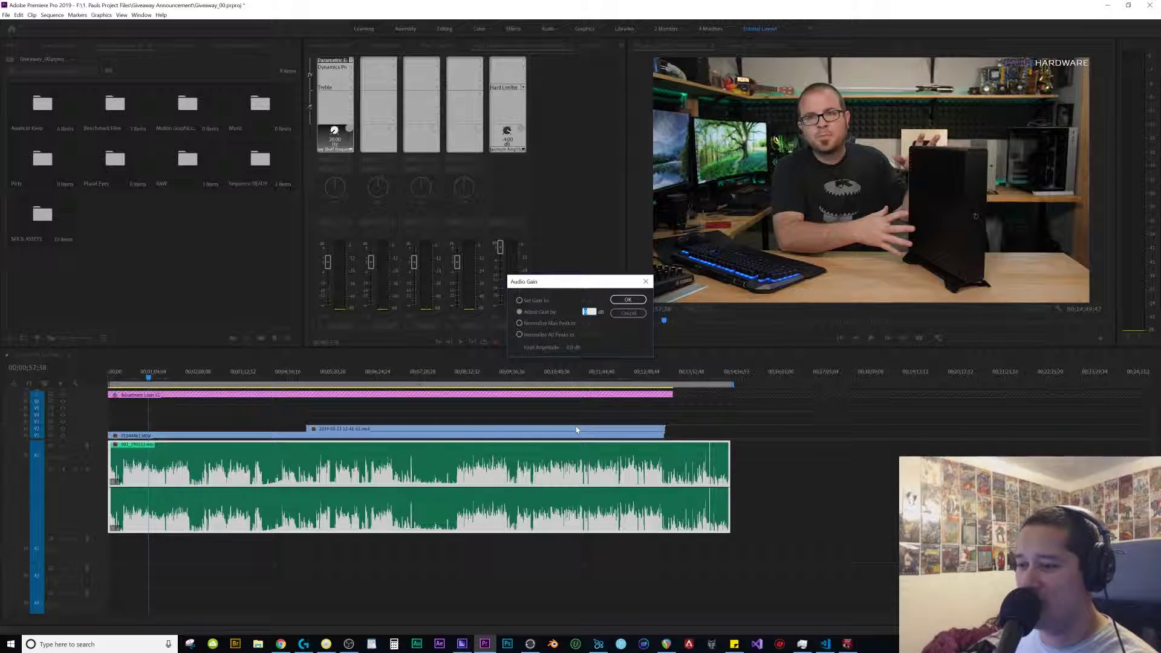
pyautogui.click(551, 324)
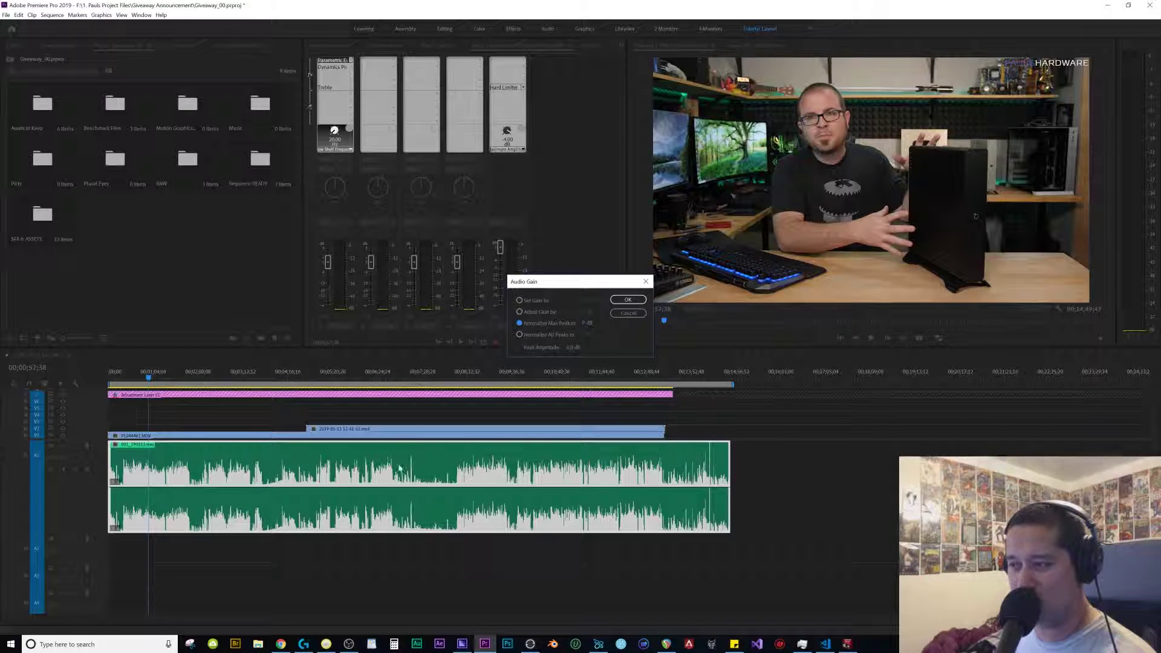
pyautogui.click(584, 325)
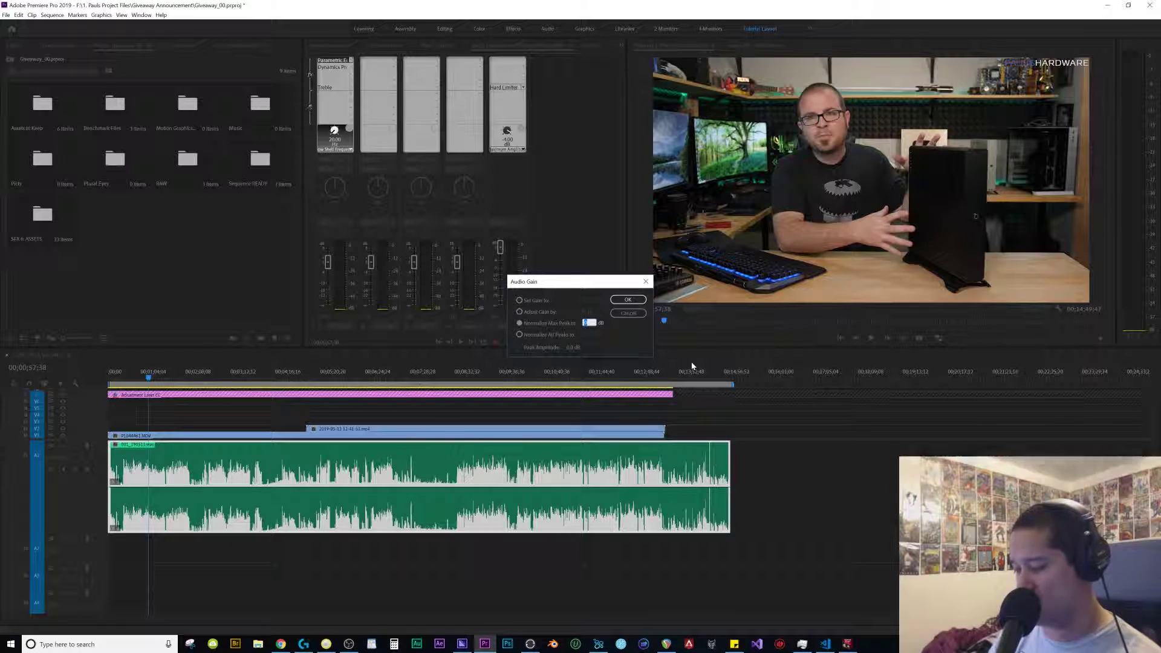
pyautogui.press('Return')
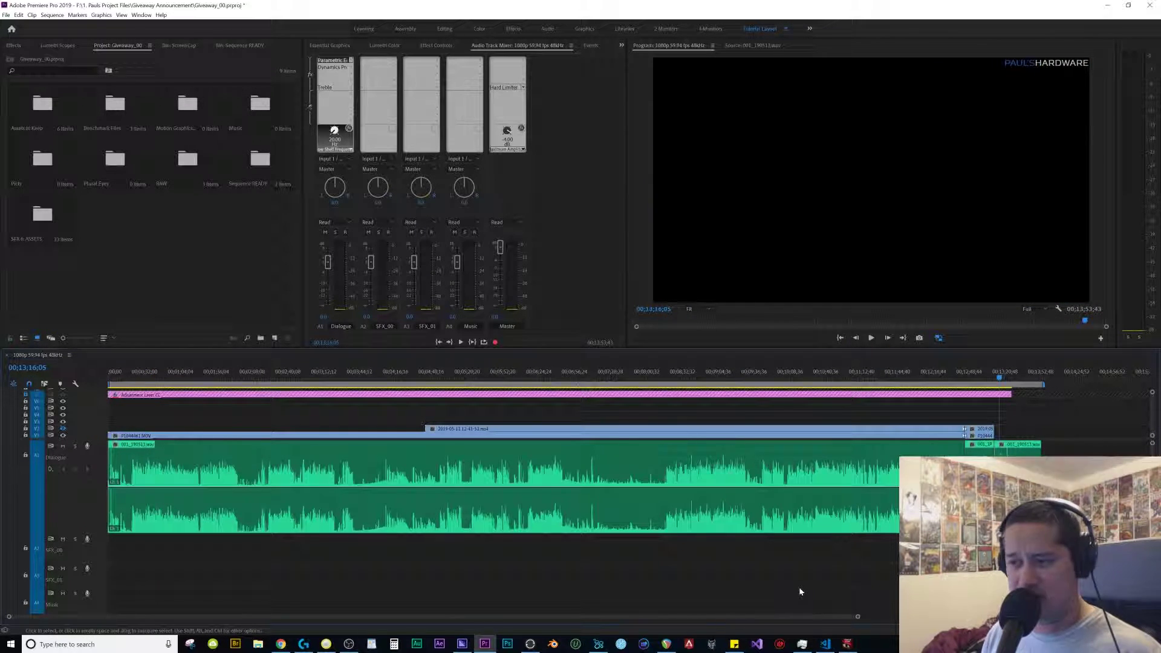
# Save the project, then select every sequence clip using the Track Select Backward Tool.
pyautogui.hotkey('ctrl', 's')
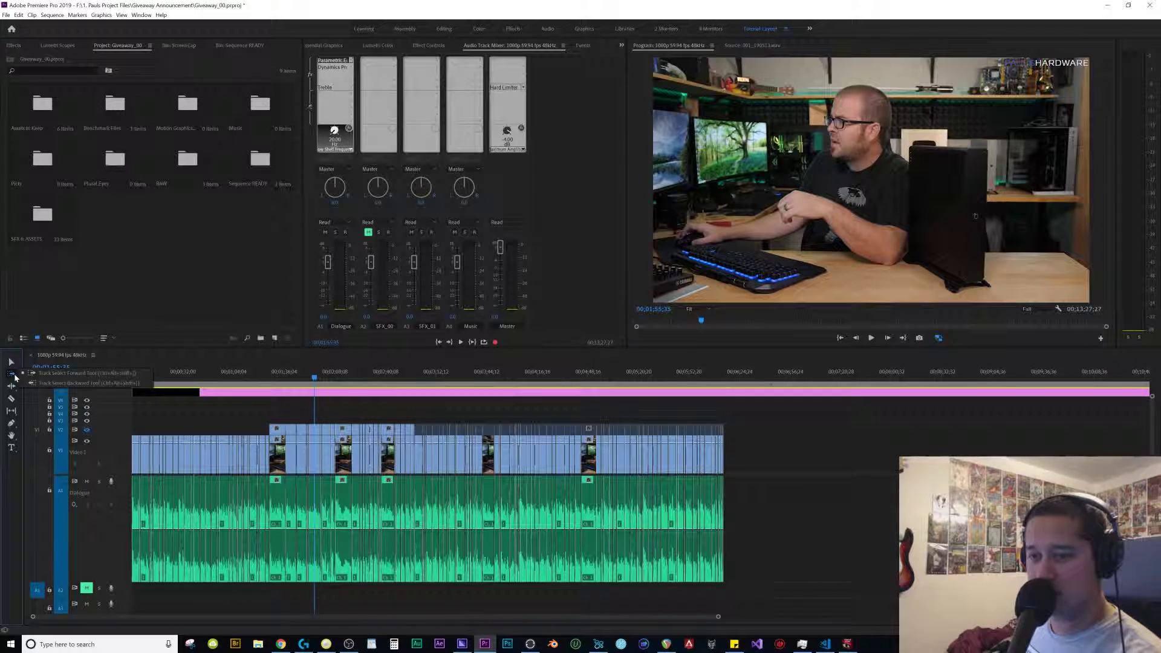
pyautogui.click(12, 374)
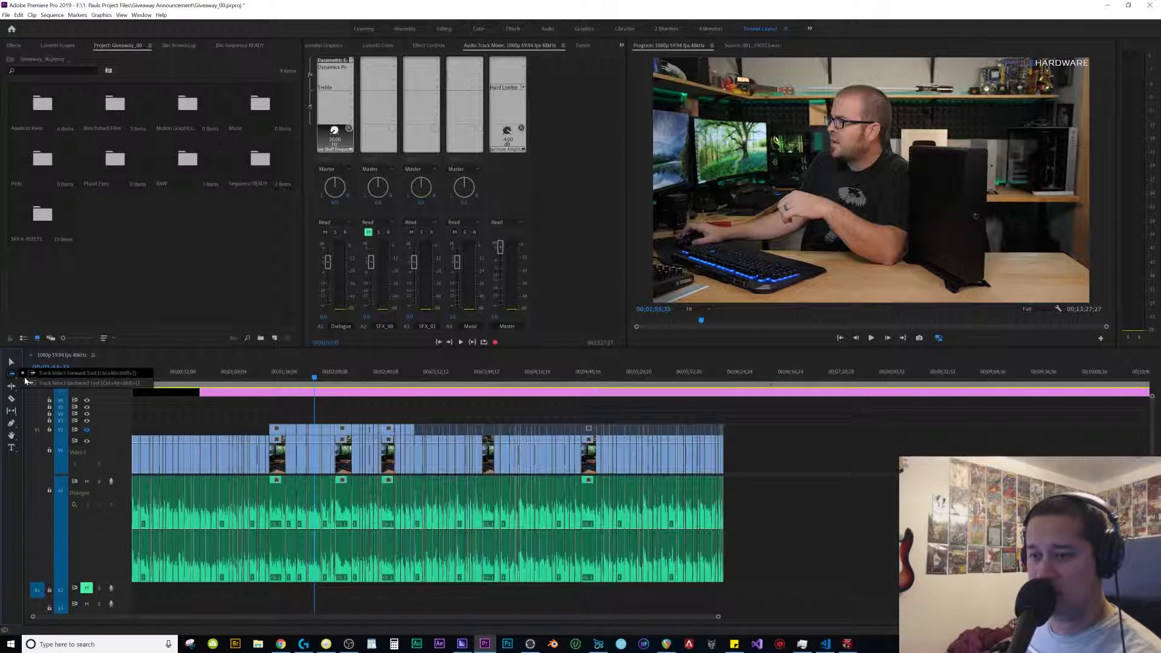
pyautogui.click(63, 384)
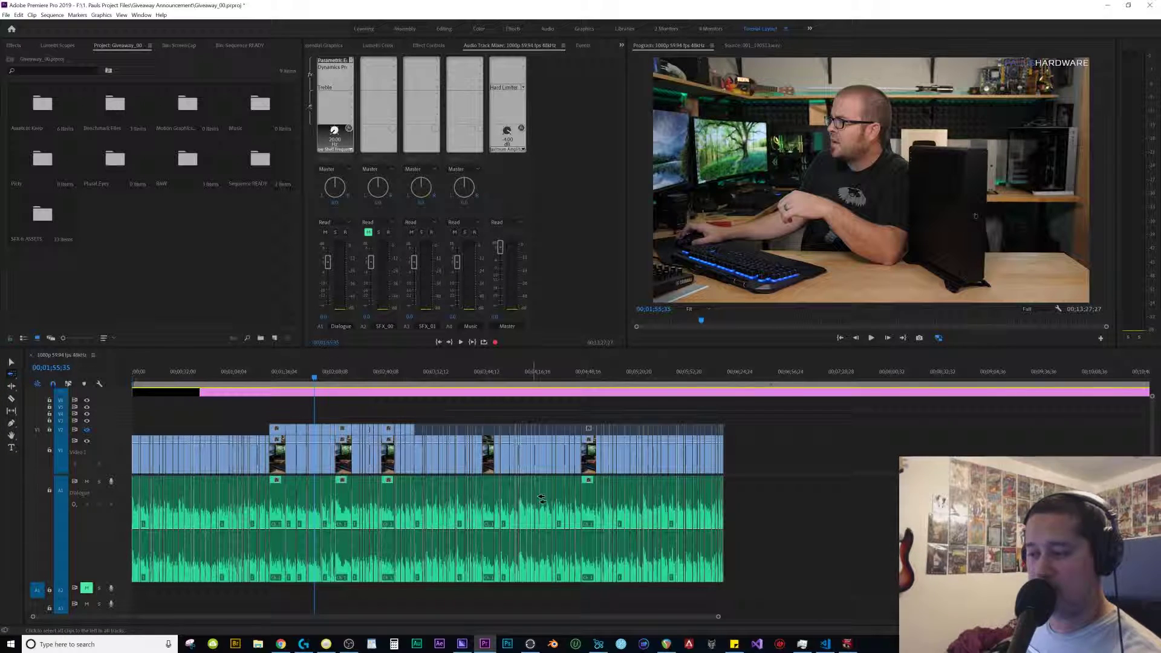
pyautogui.click(752, 531)
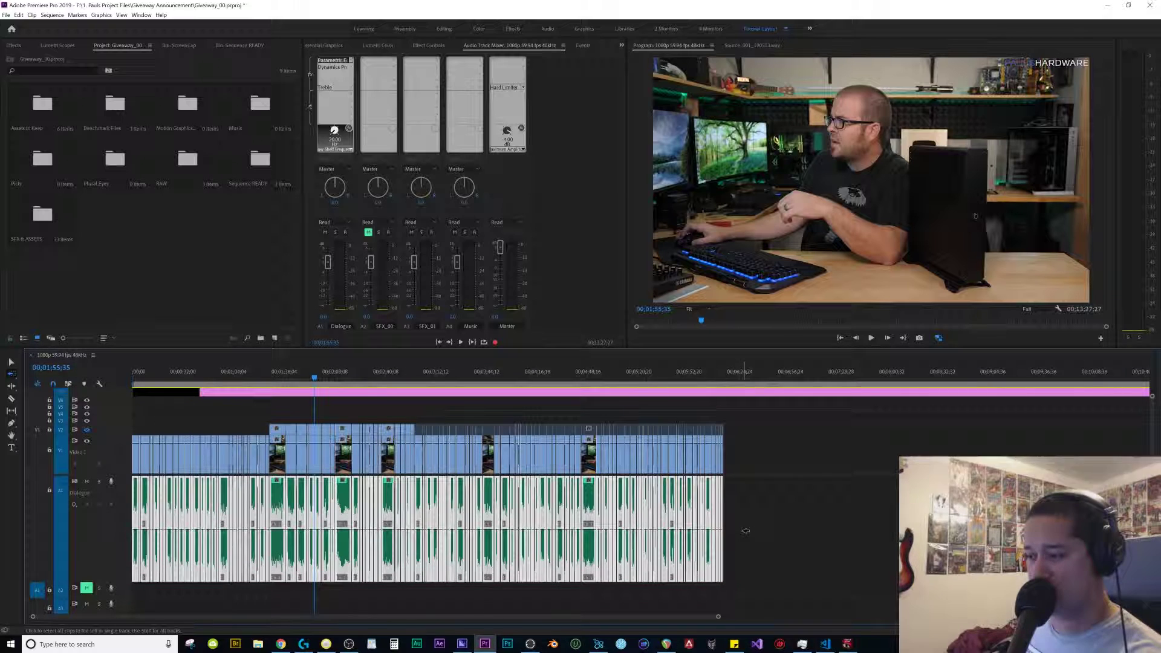
# Apply Normalize Max Peak Audio Gain to all selected clips while Task Manager's CPU view is open.
pyautogui.press('v')
pyautogui.rightClick(709, 552)
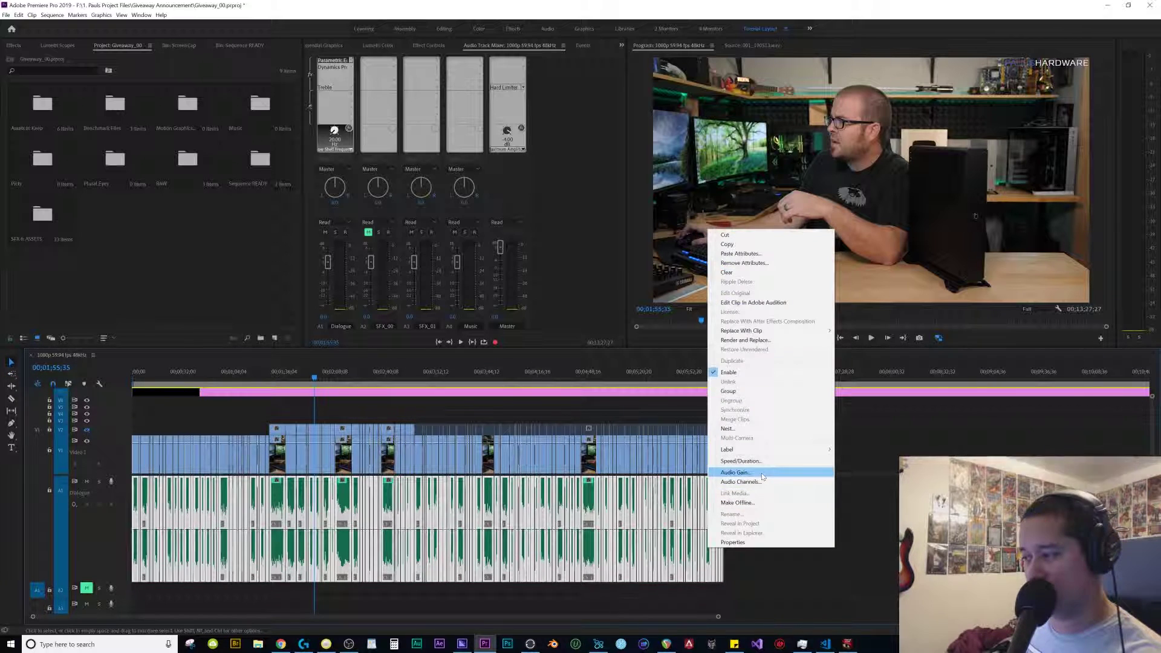
pyautogui.click(726, 471)
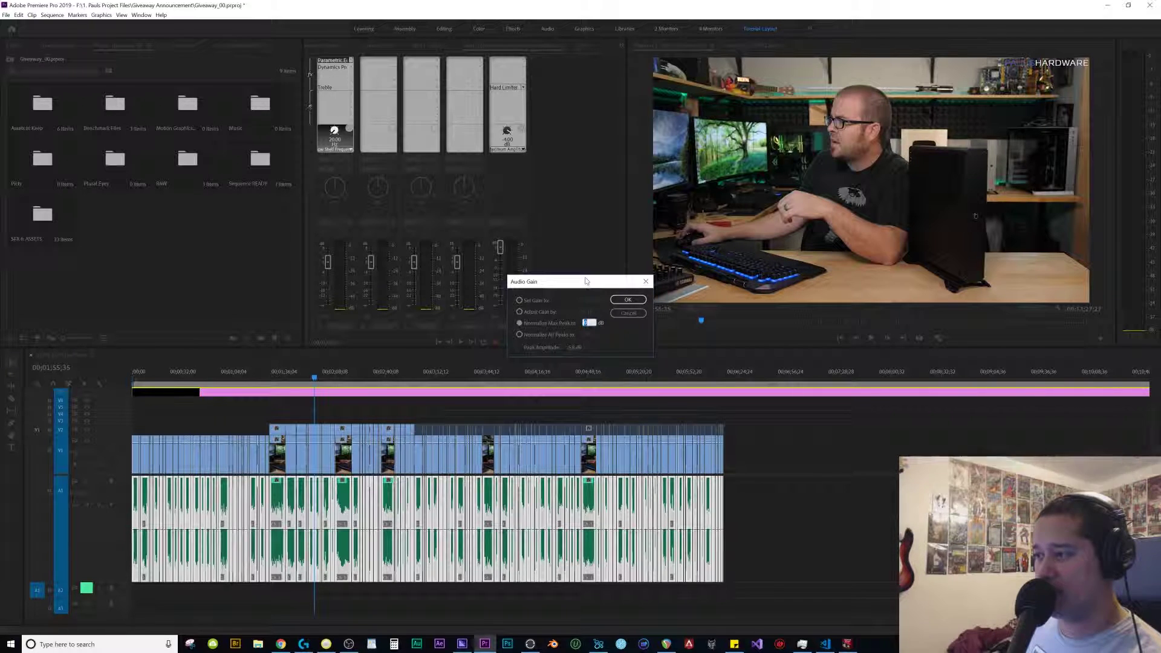
pyautogui.moveTo(584, 286); pyautogui.dragTo(205, 261)
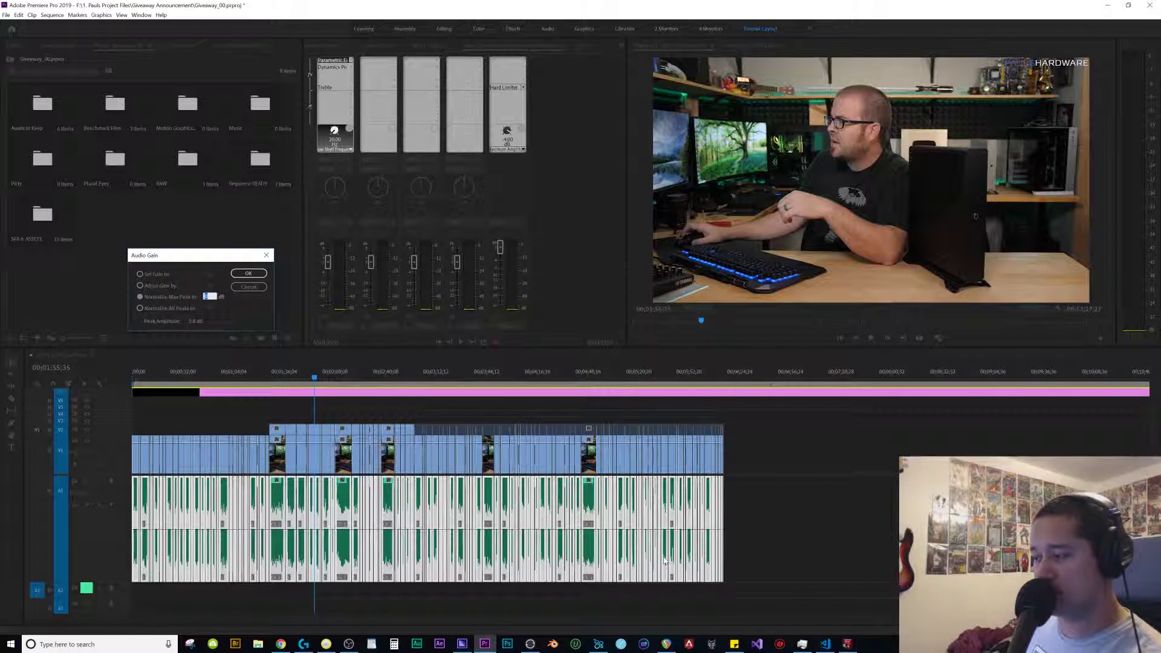
pyautogui.hotkey('ctrl', 'shift', 'Escape')
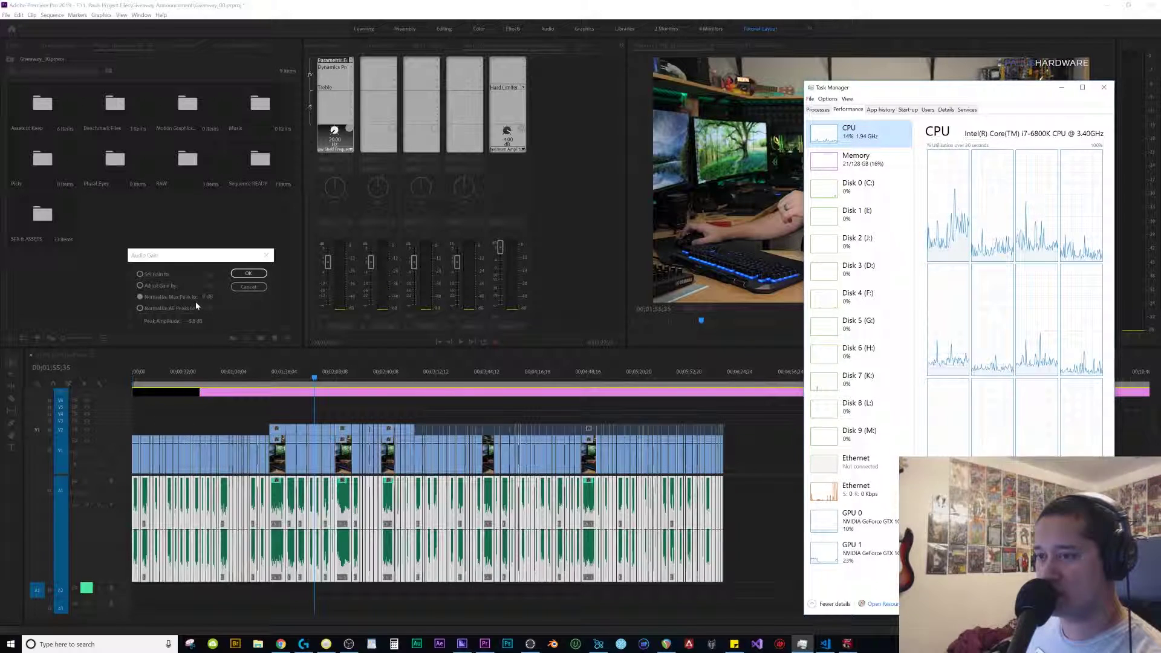
pyautogui.click(178, 300)
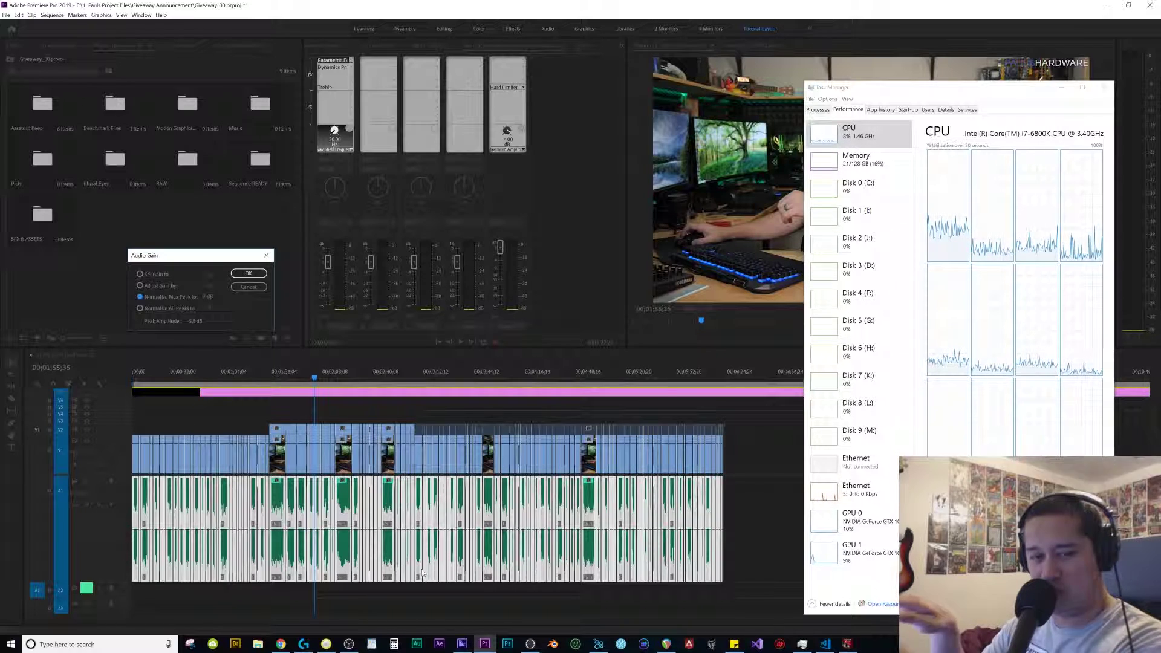
pyautogui.press('Return')
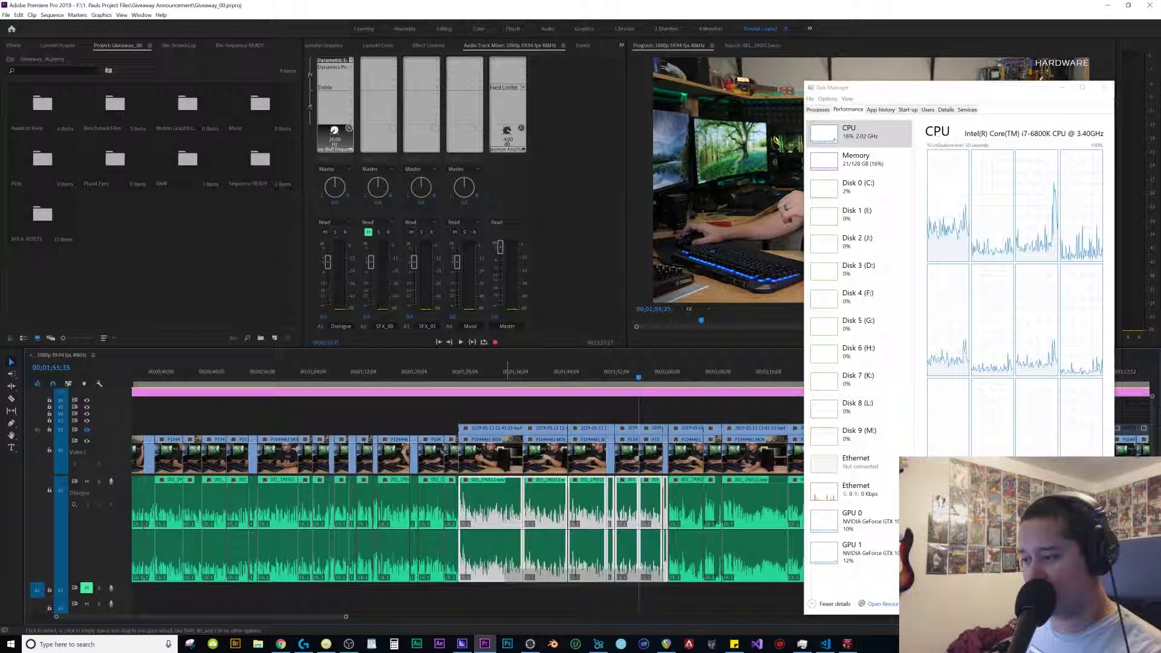
# Apply Audio Gain to the selected clip using Normalize All Peaks.
pyautogui.rightClick(486, 562)
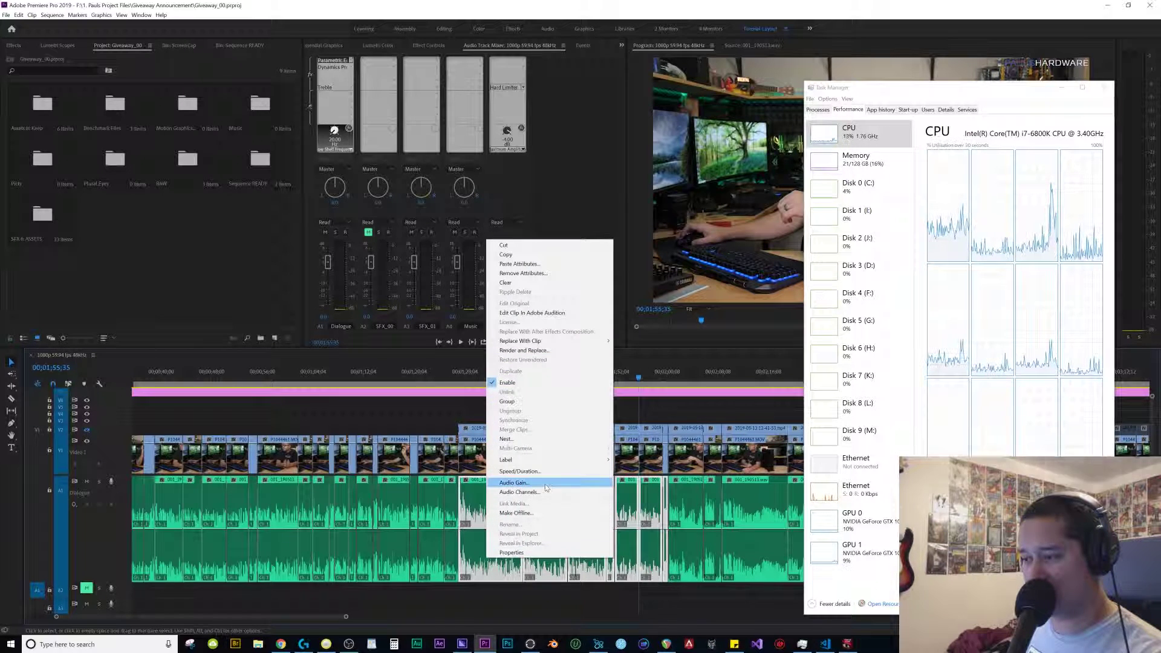
pyautogui.click(526, 484)
pyautogui.click(532, 335)
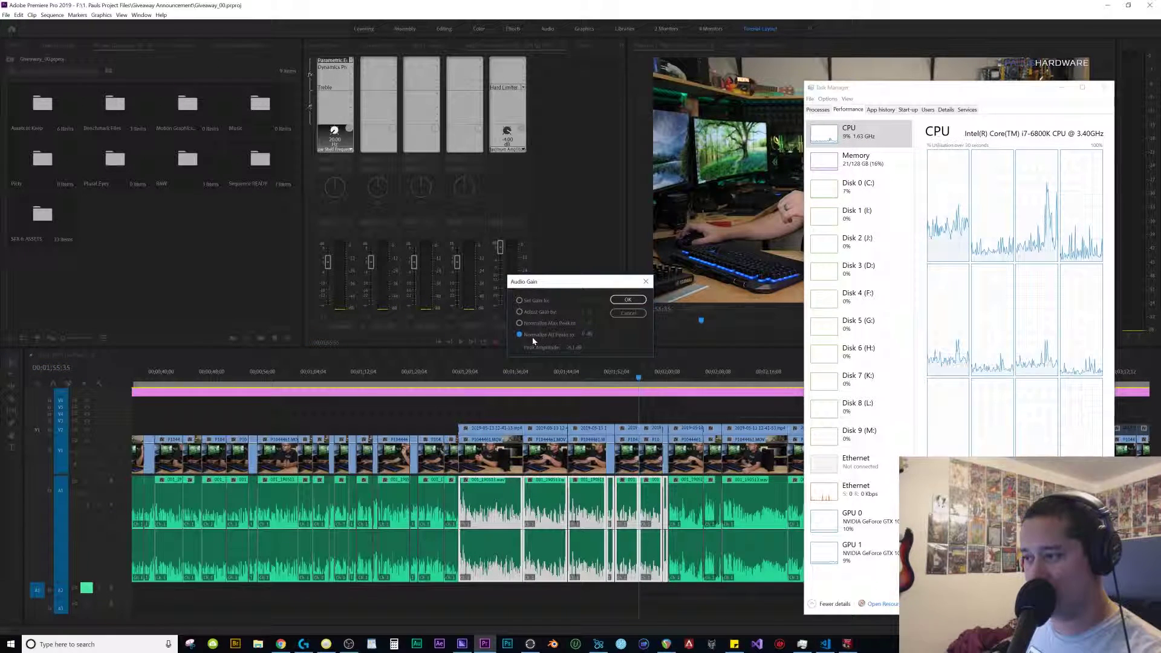
pyautogui.click(628, 300)
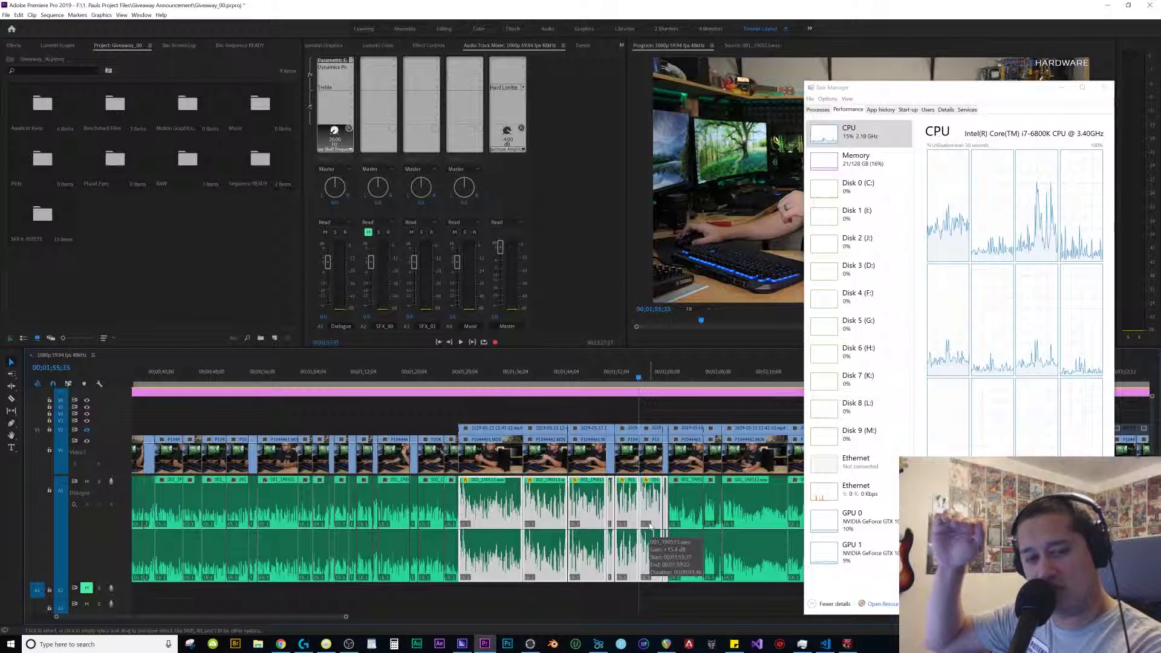
# Re-apply Audio Gain to the selected audio clips with Normalize Max Peak to 0 dB.
pyautogui.rightClick(539, 514)
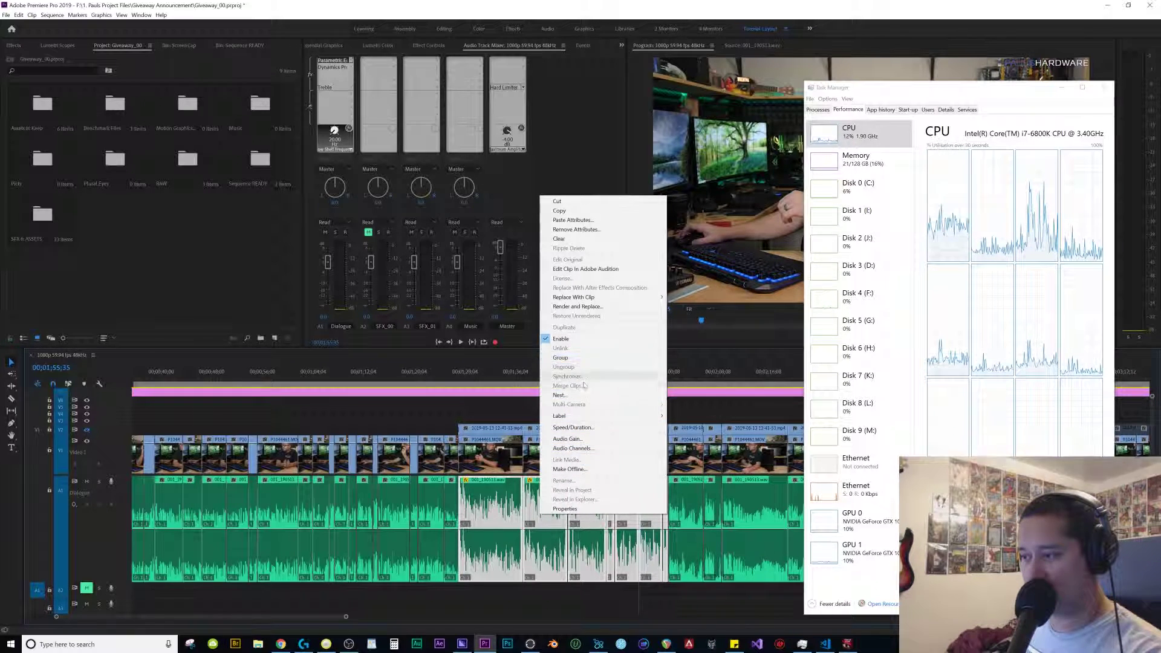
pyautogui.click(593, 439)
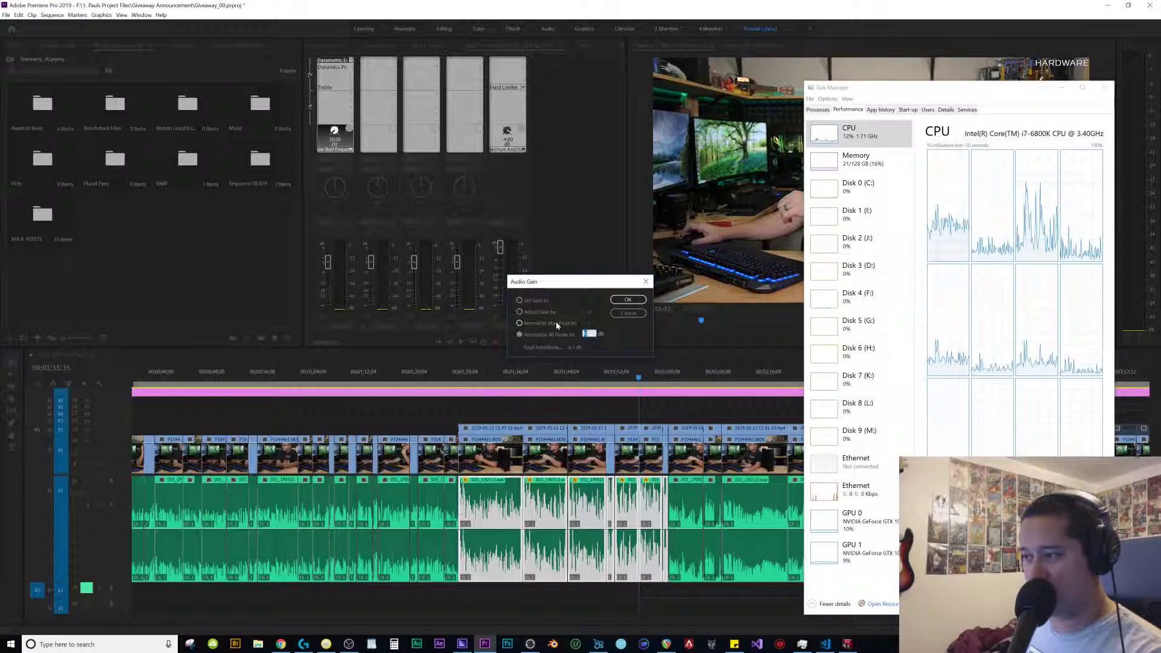
pyautogui.click(557, 325)
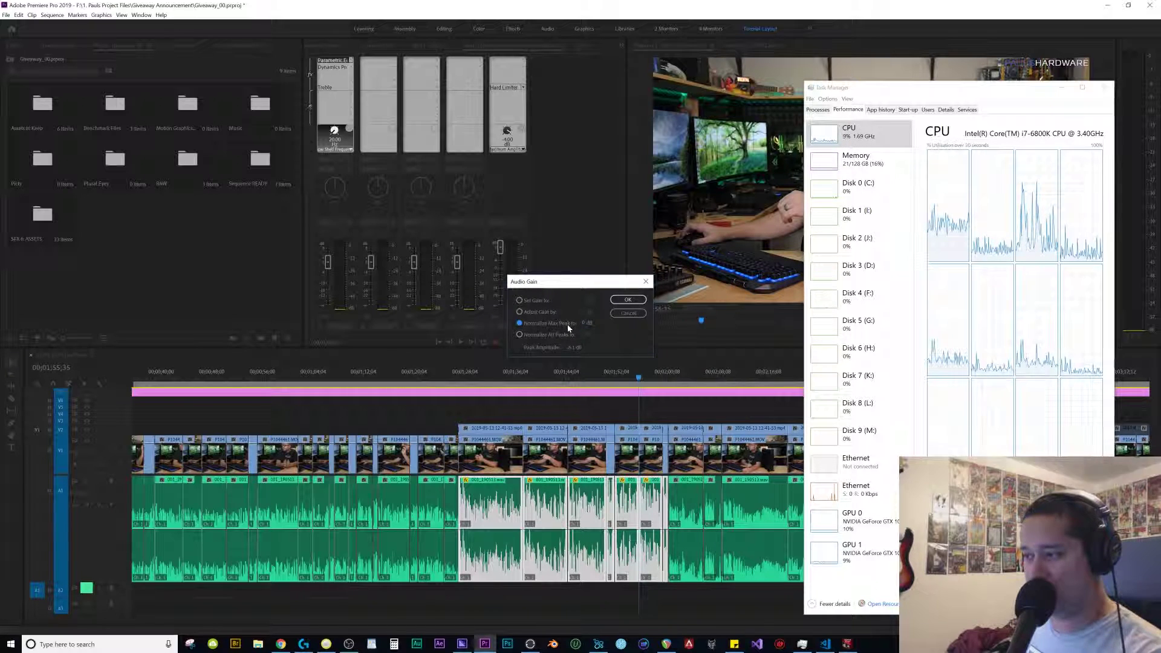
pyautogui.click(628, 299)
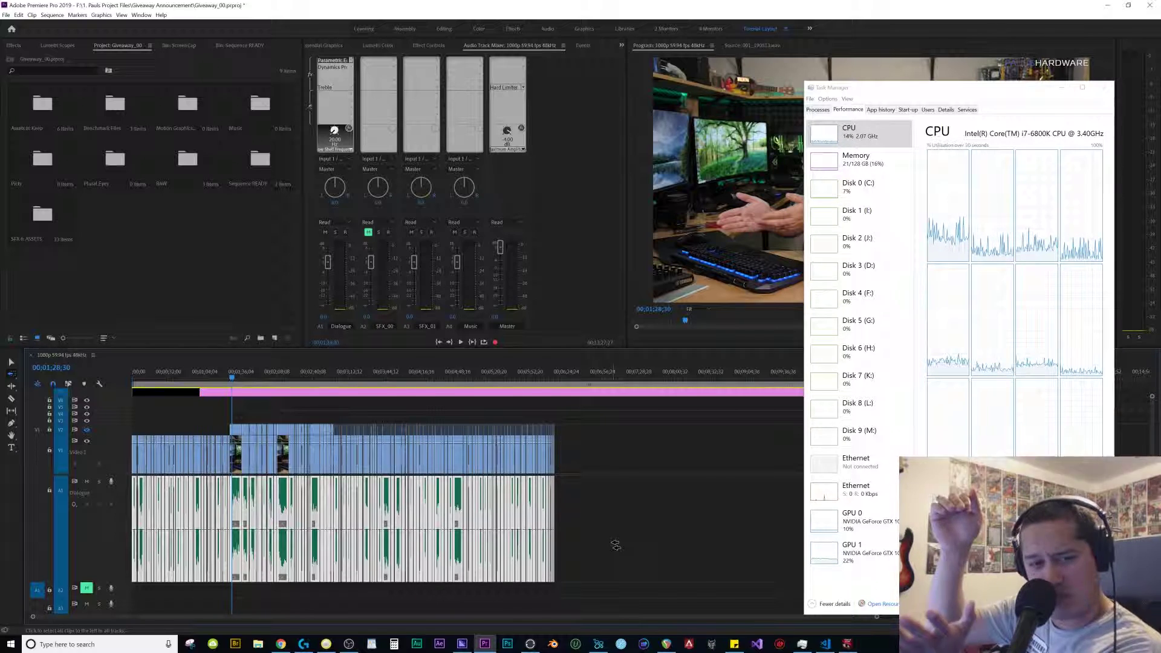
# Use the G shortcut to apply Normalize Max Peak to 0 dB to every dialogue clip.
pyautogui.press('g')
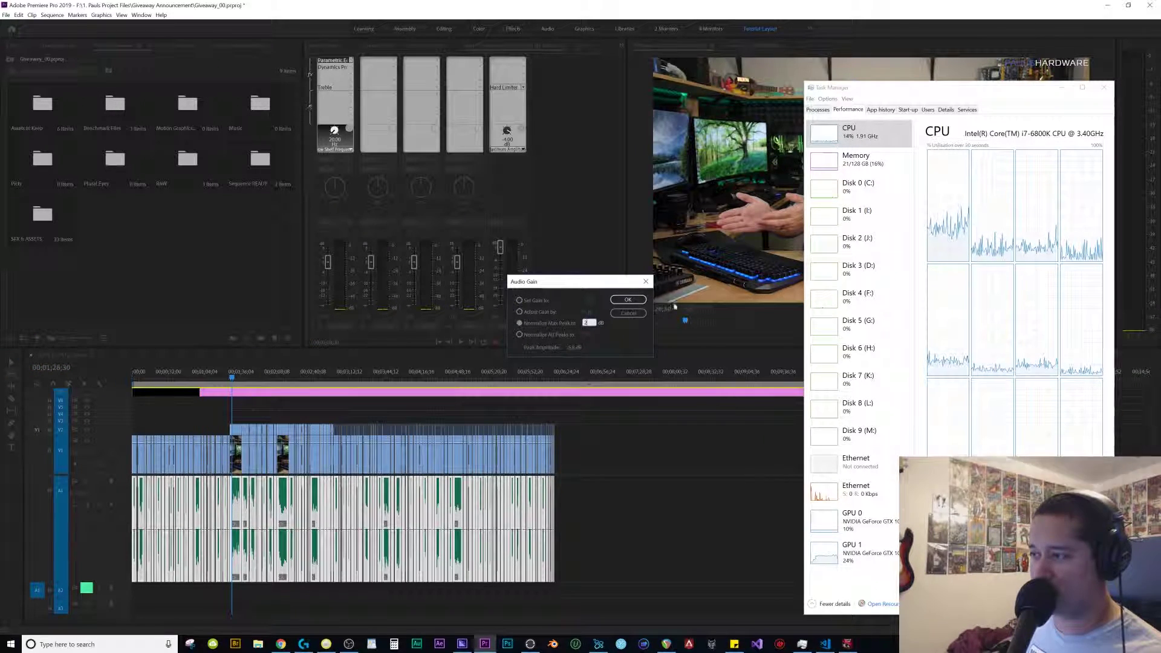
pyautogui.click(628, 299)
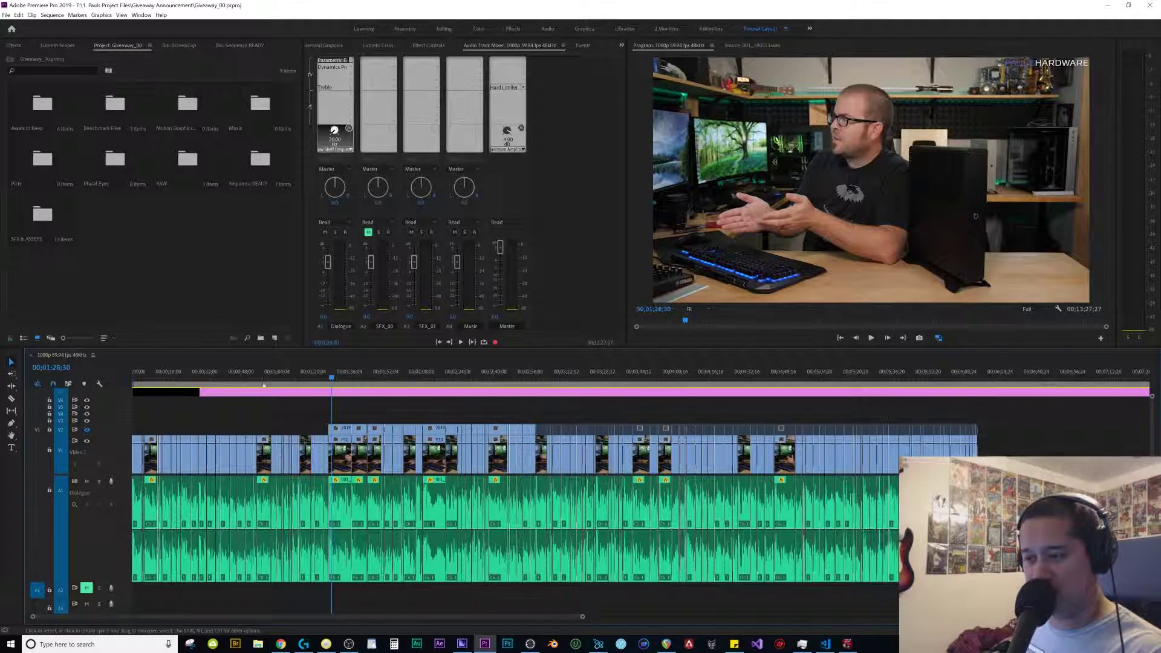
pyautogui.click(265, 371)
pyautogui.press('=')
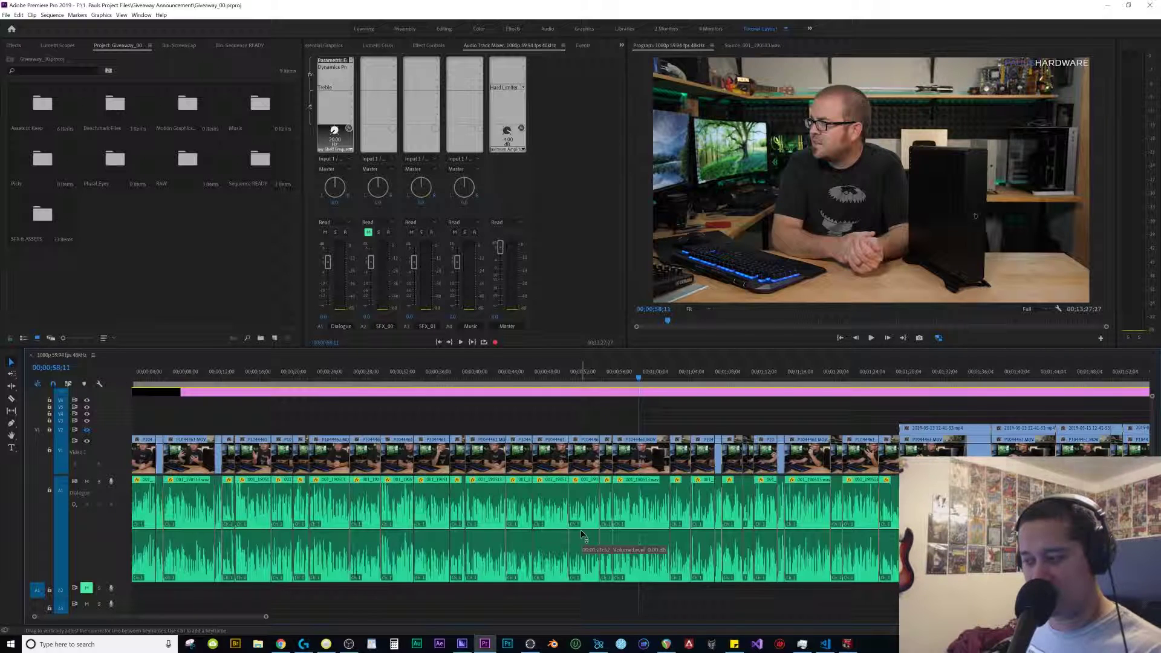
pyautogui.press('Down')
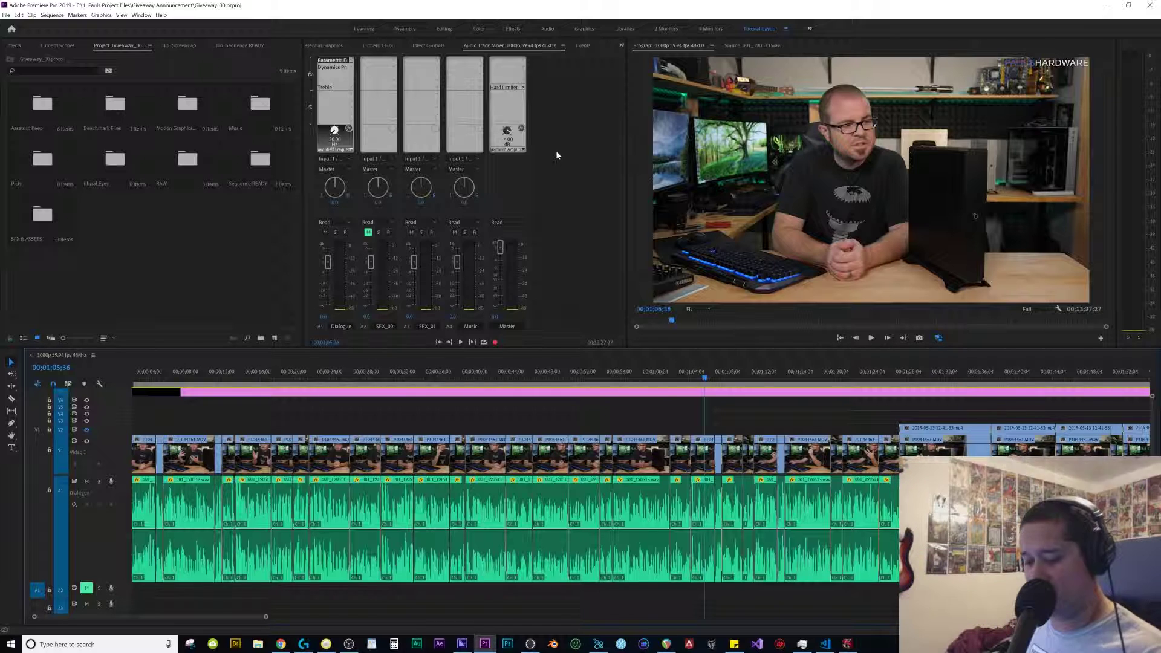
pyautogui.click(381, 378)
pyautogui.press('=')
pyautogui.press('=')
pyautogui.press('=')
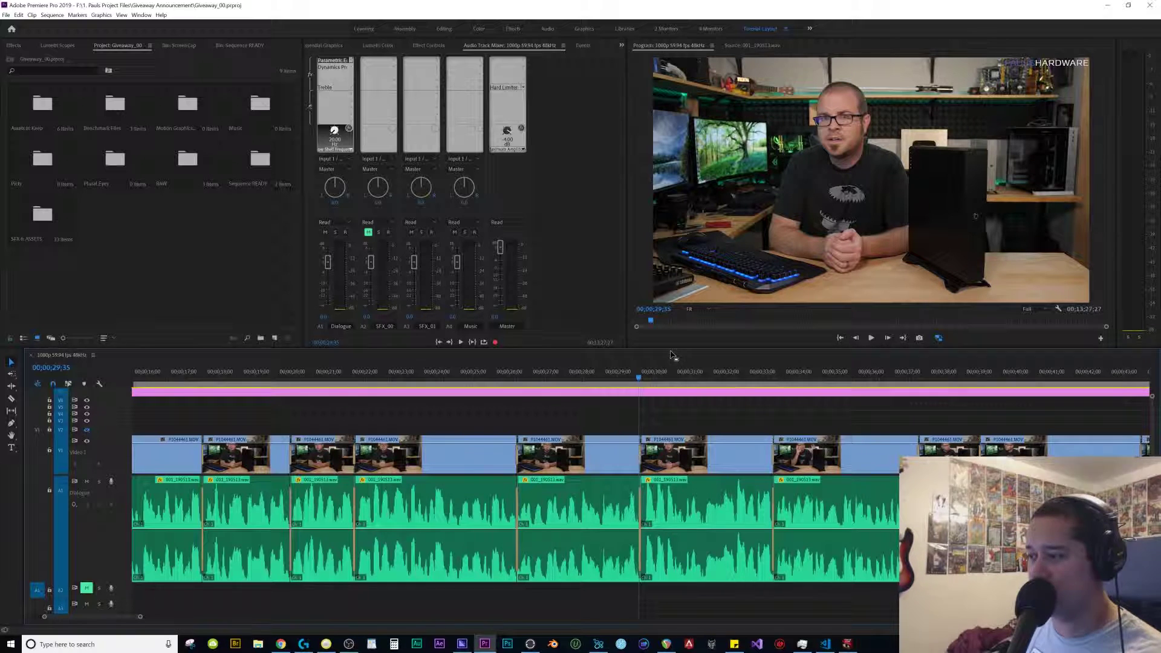
pyautogui.press('space')
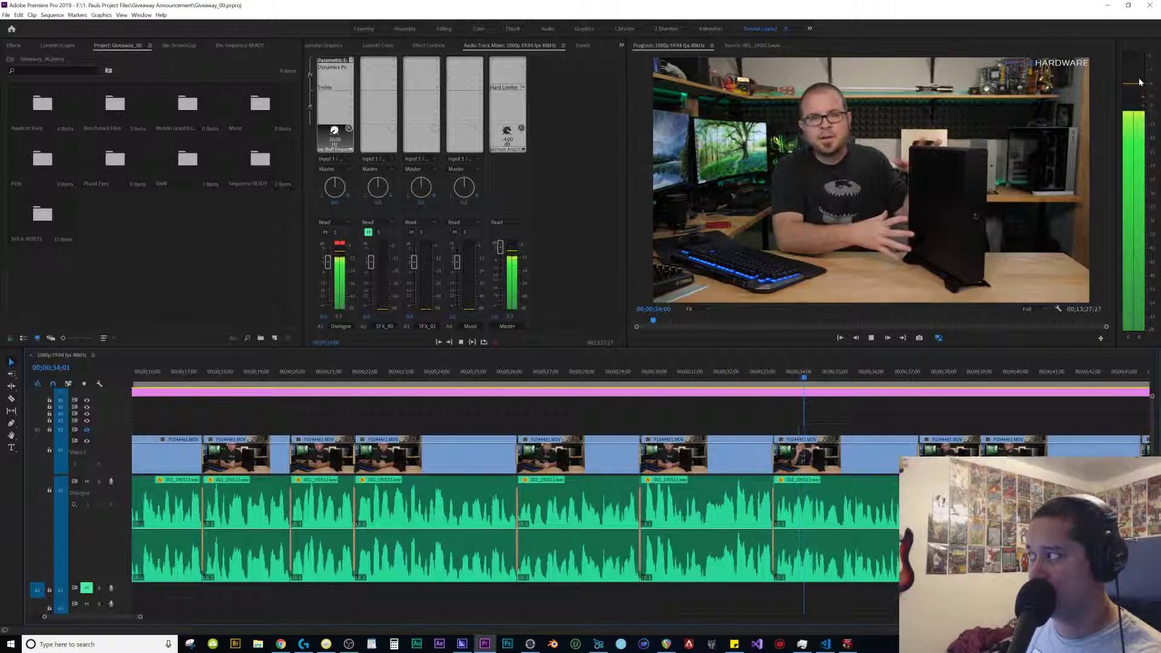
pyautogui.press('space')
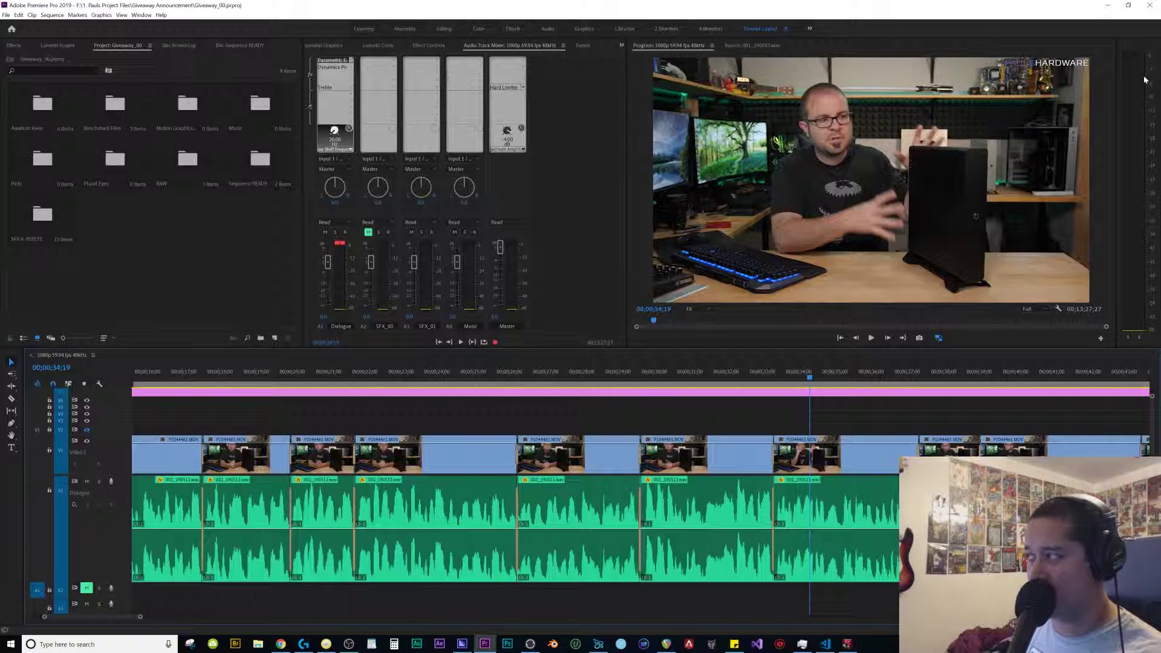
pyautogui.click(625, 376)
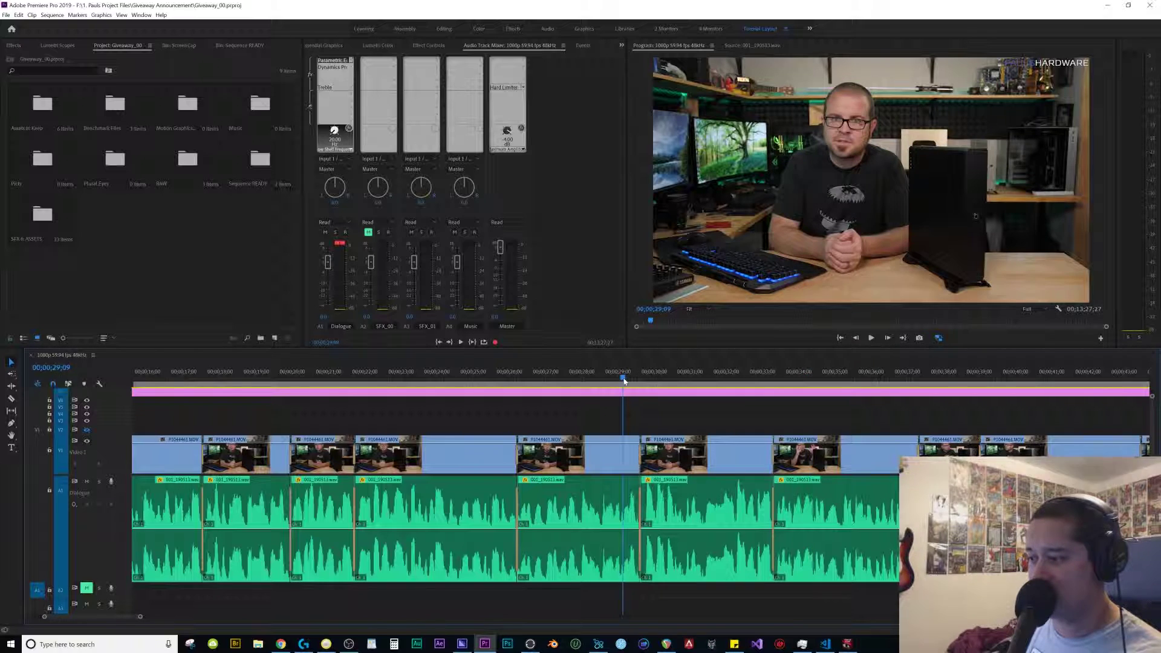
pyautogui.press('space')
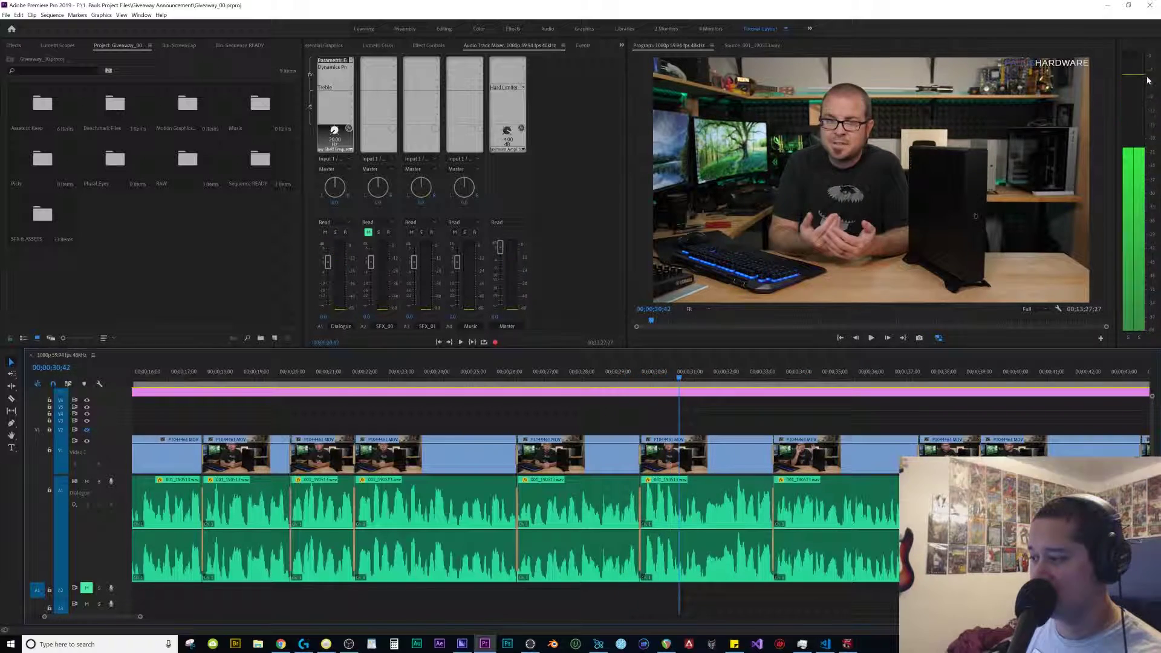
pyautogui.press('space')
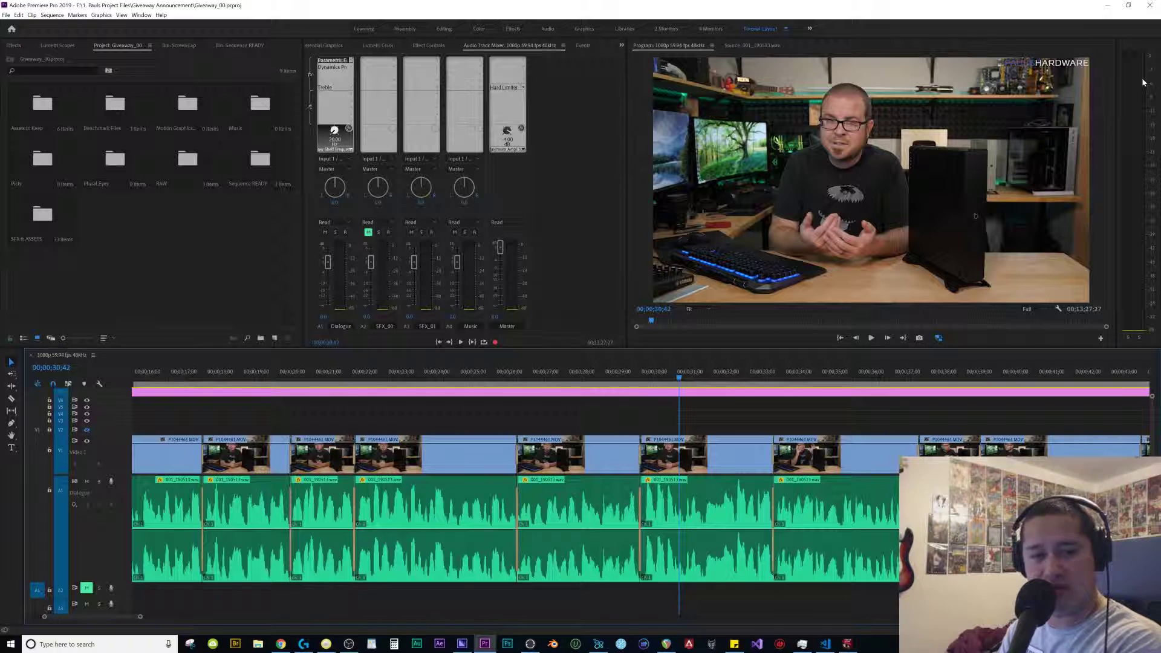
# Add a Hard Limiter to the Master track with Maximum Amplitude set to -4 dB.
pyautogui.click(524, 80)
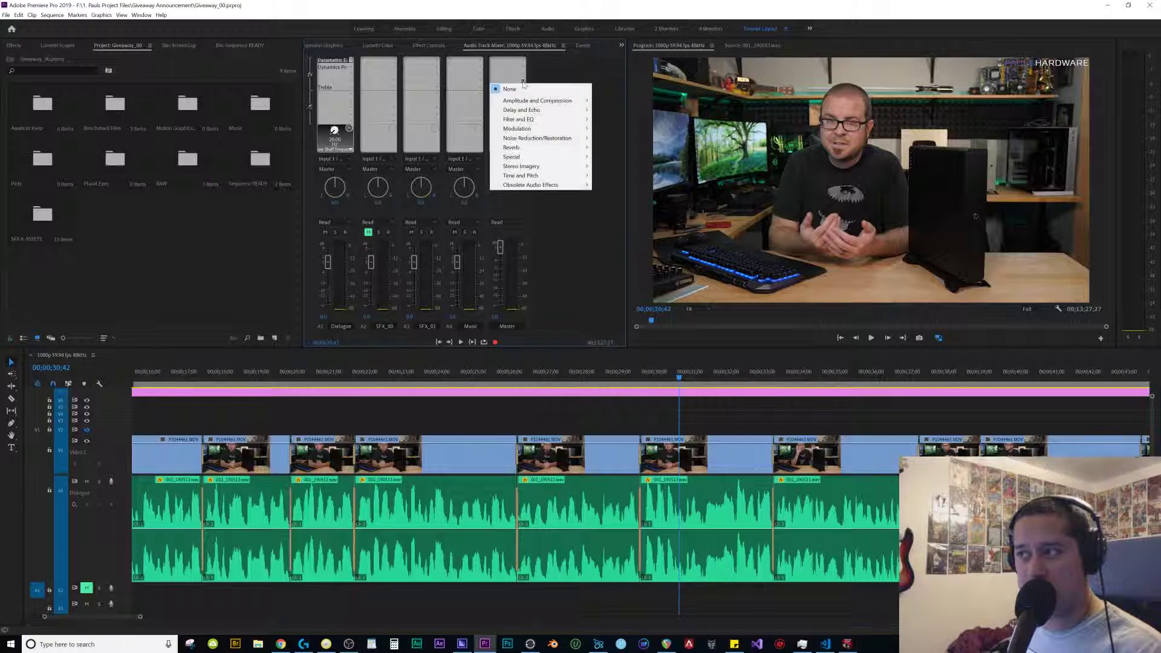
pyautogui.moveTo(556, 101)
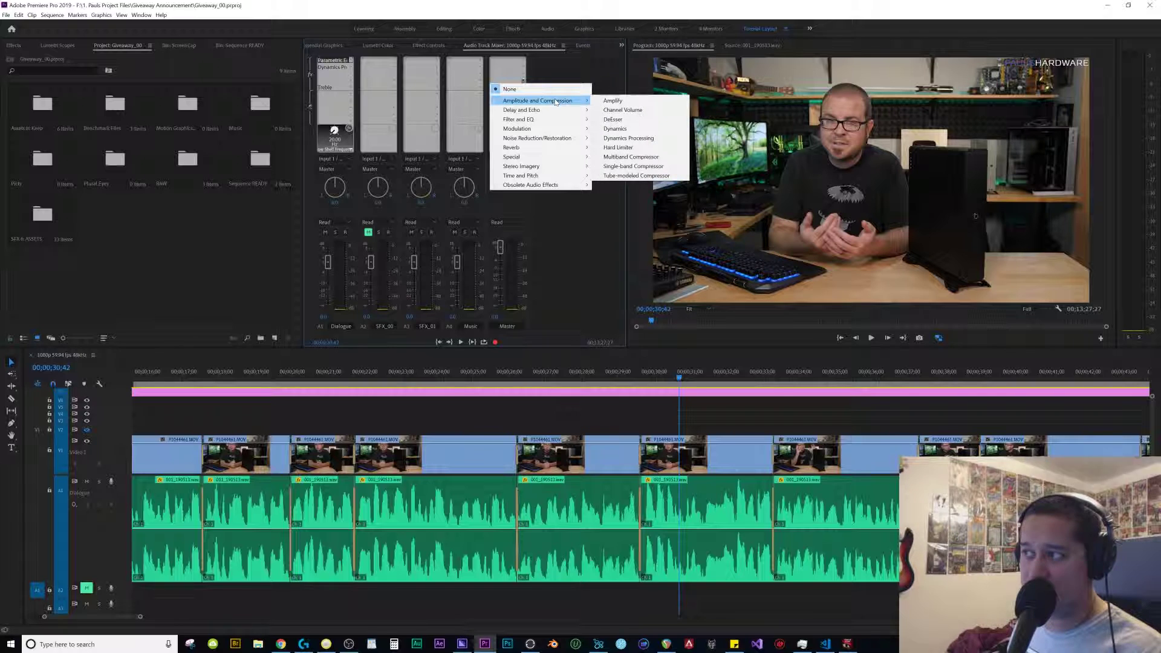
pyautogui.click(619, 148)
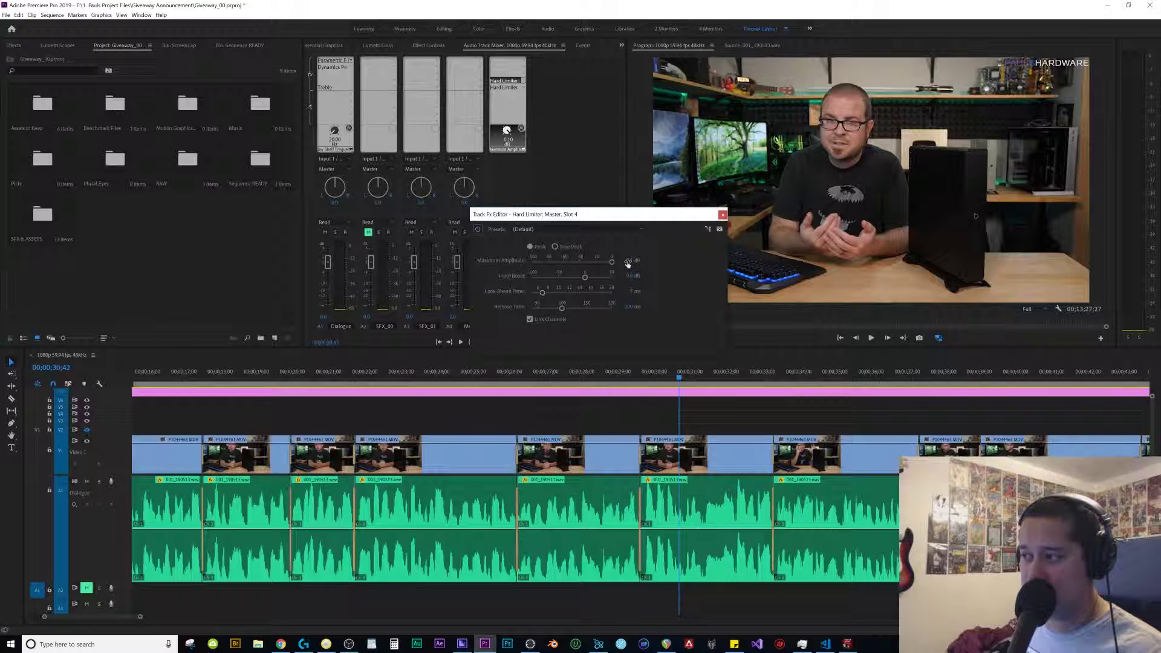
pyautogui.click(629, 260)
pyautogui.write('-4')
pyautogui.press('Return')
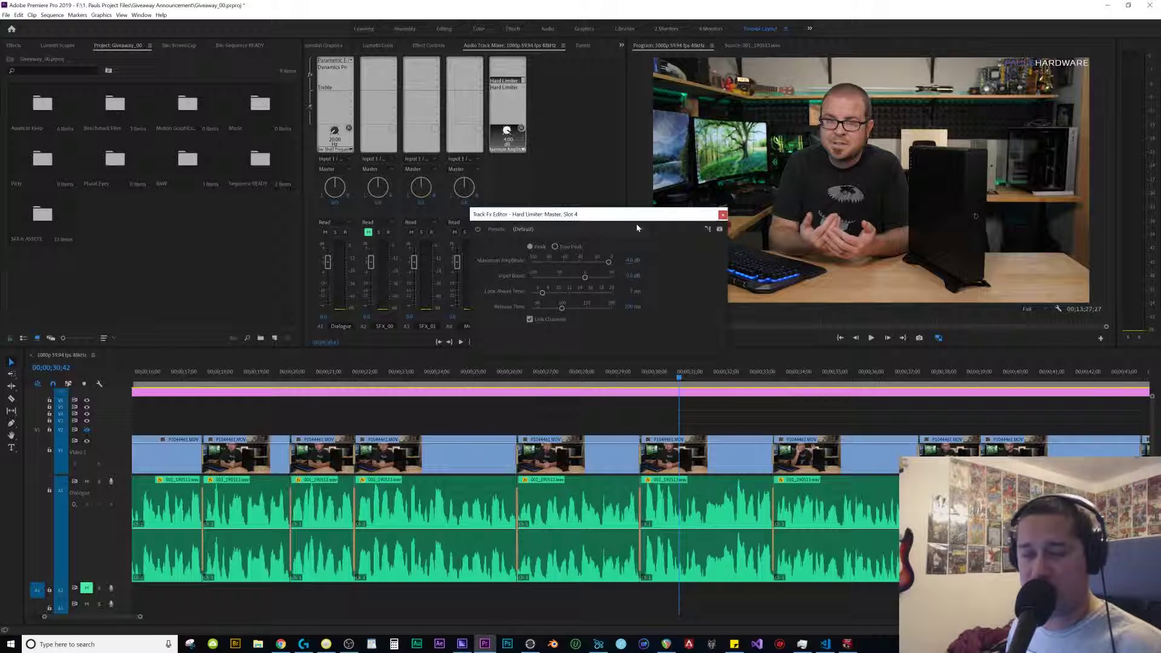
# Close the Hard Limiter editor and fit the whole sequence in the timeline.
pyautogui.click(723, 215)
pyautogui.click(525, 85)
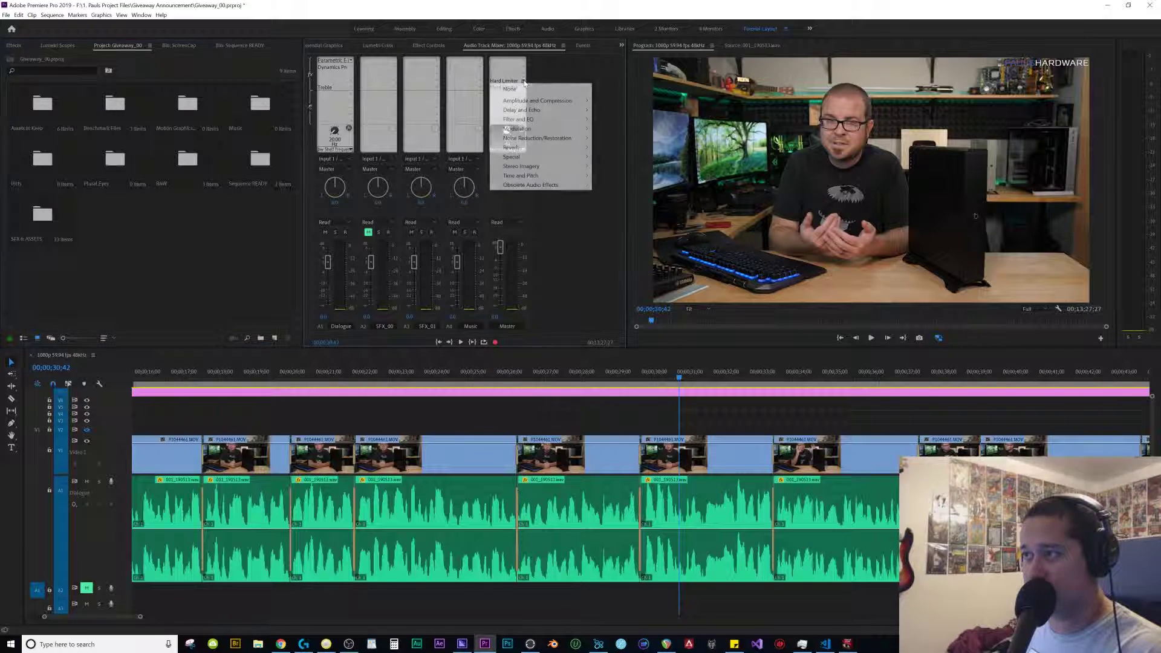
pyautogui.press('Escape')
pyautogui.press('\\')
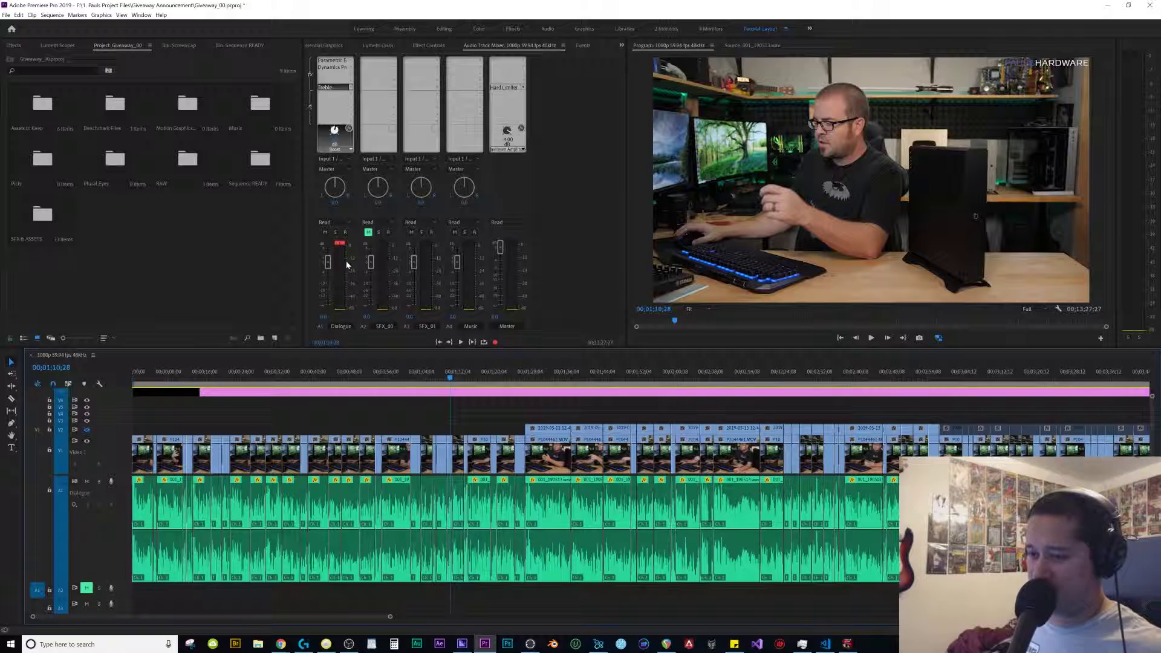